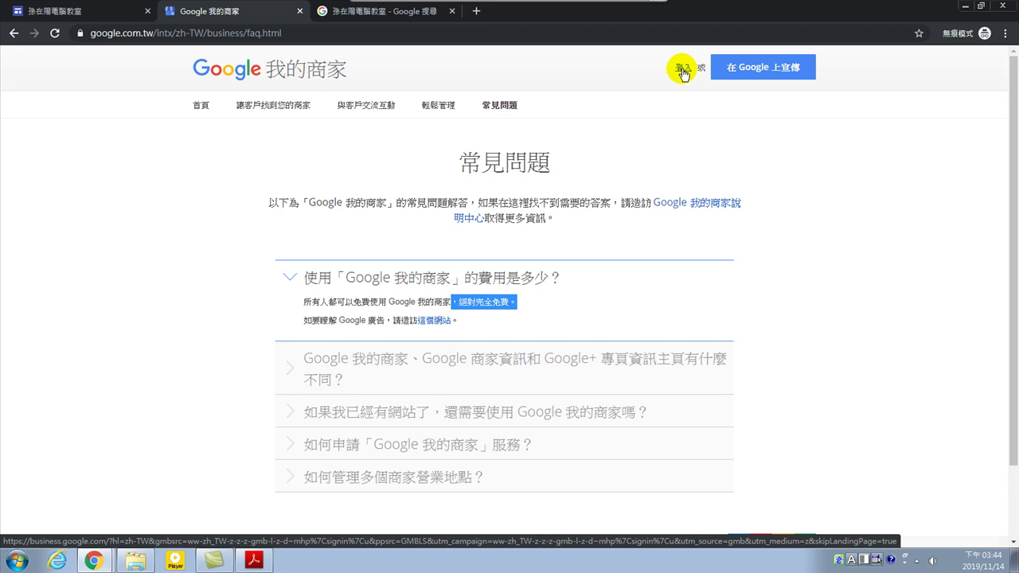
- Sign in to Google My Business and search for the business name 孫在陽電腦教室
left_click(682, 70)
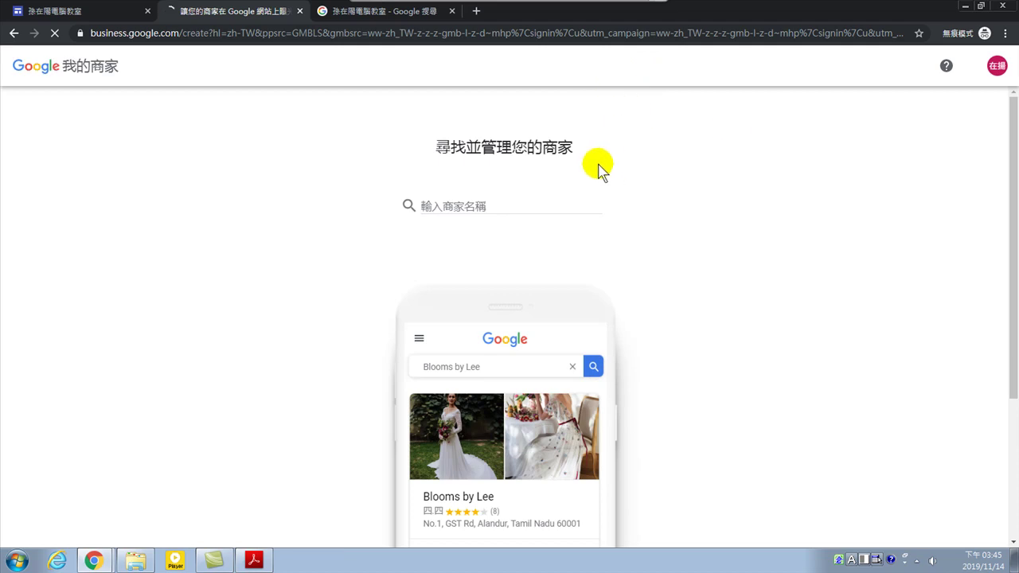
left_click(498, 204)
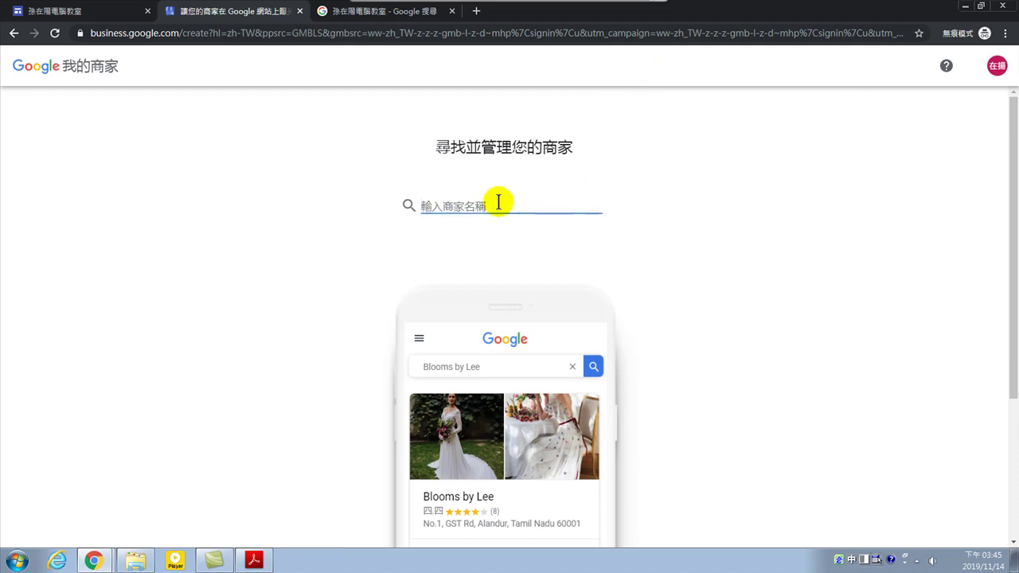
type("孫")
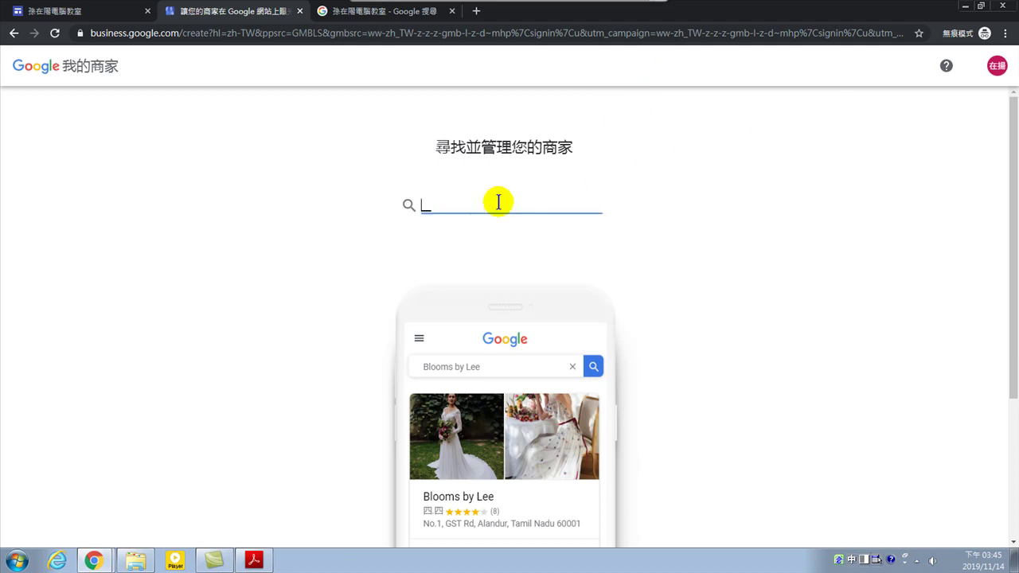
type("在陽")
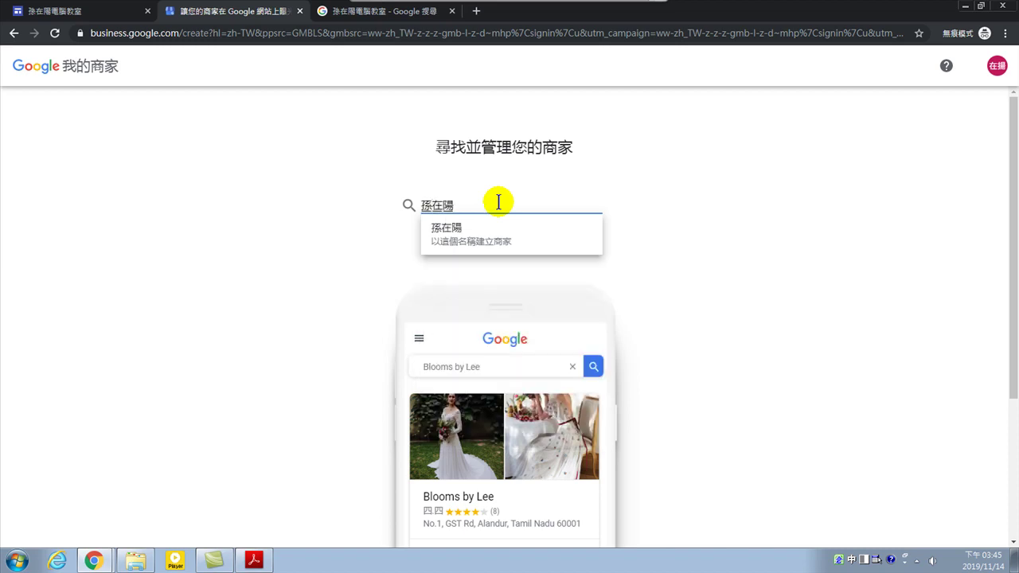
type("電")
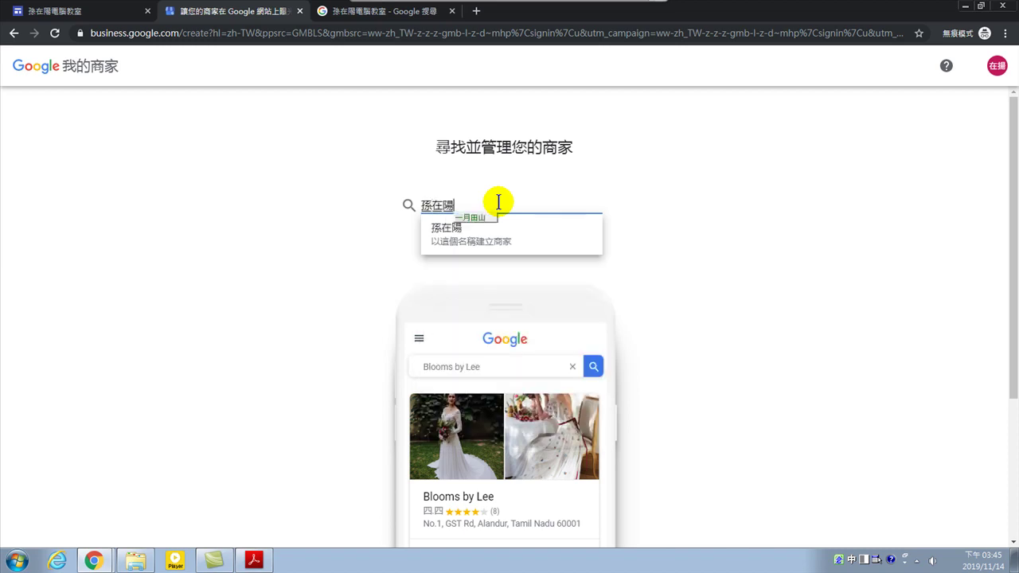
type("腦")
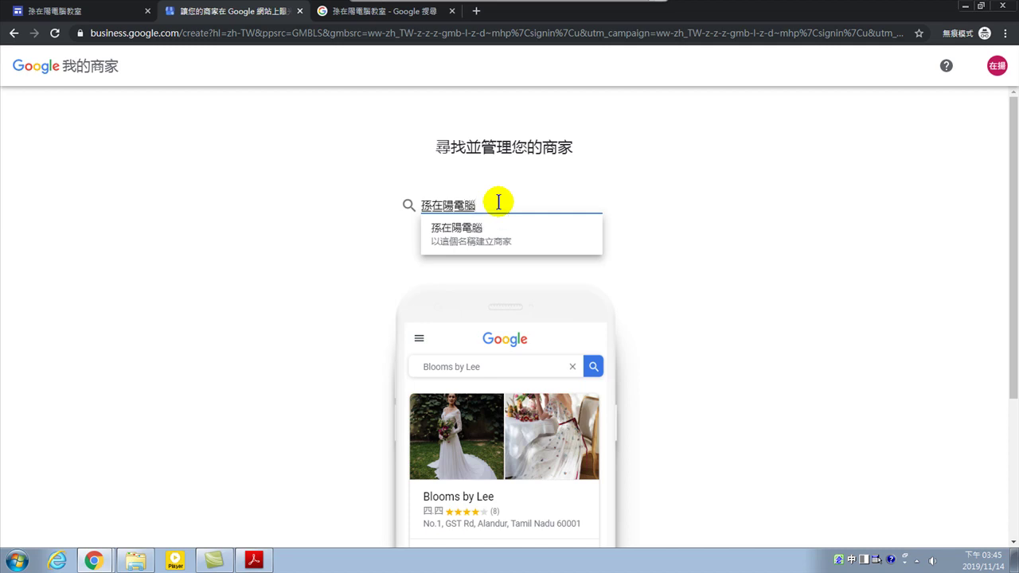
type("教室")
left_click(673, 268)
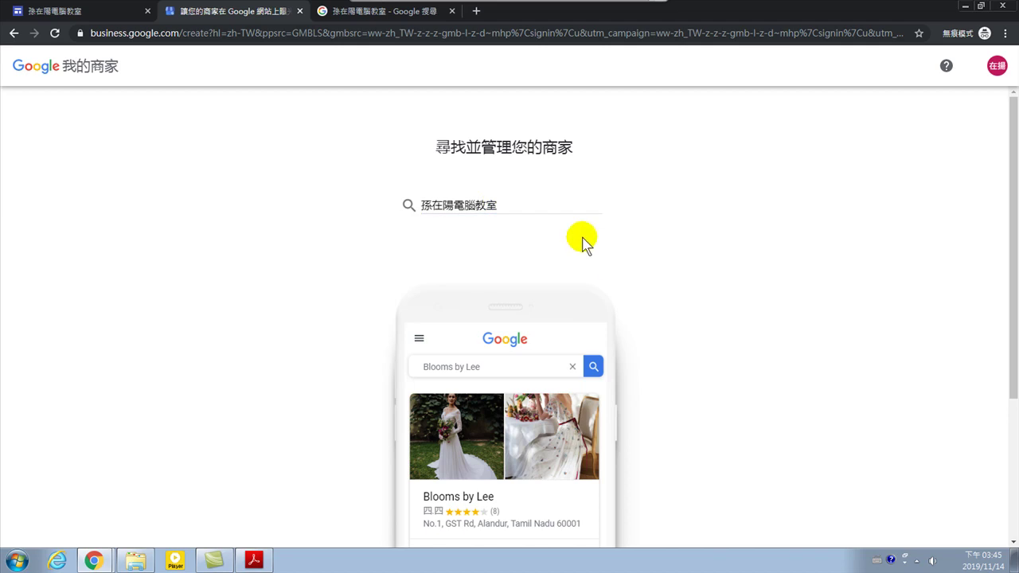
- Start registering a new business with Google and submit 孫在陽電腦教室 as the business name
scroll(543, 268, "down", 3)
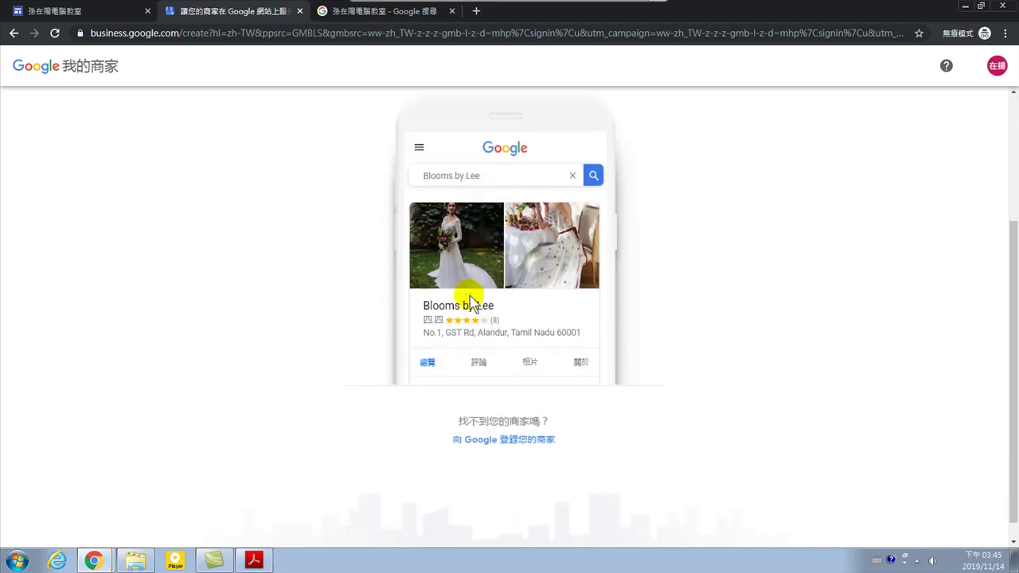
left_click(521, 440)
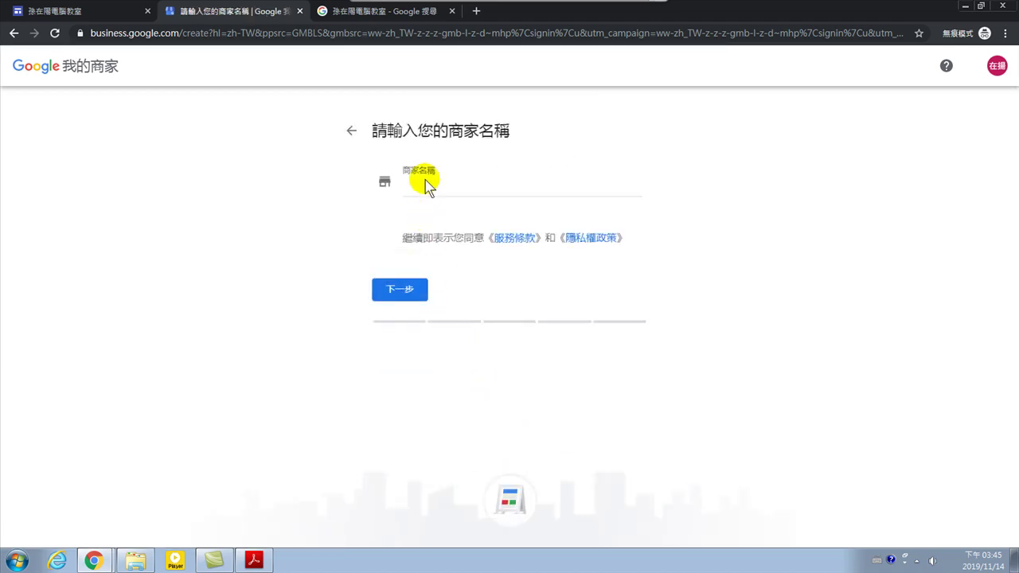
left_click(424, 184)
type("ndh")
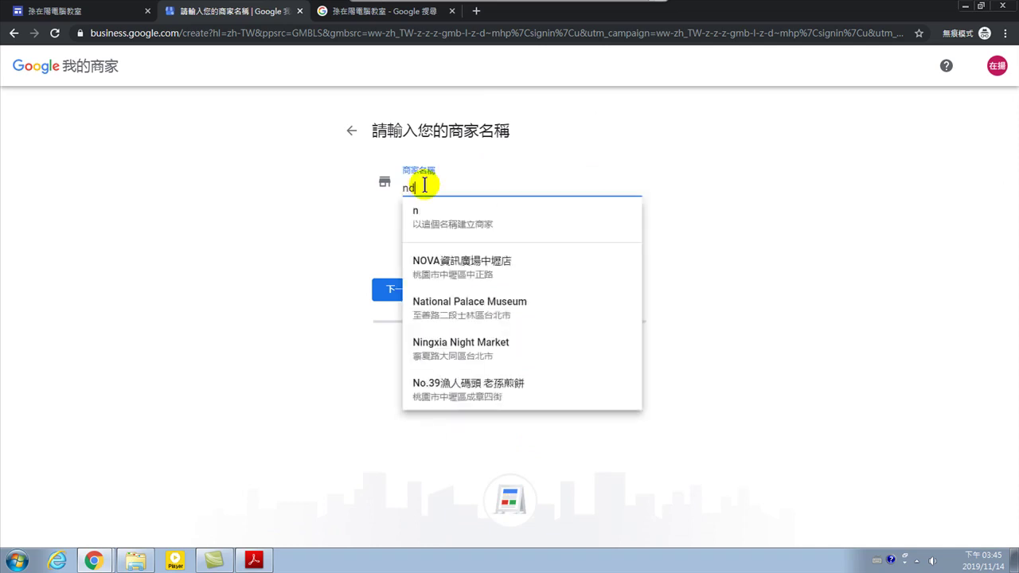
key("BackSpace")
key("BackSpace")
key("BackSpace")
type("孫在")
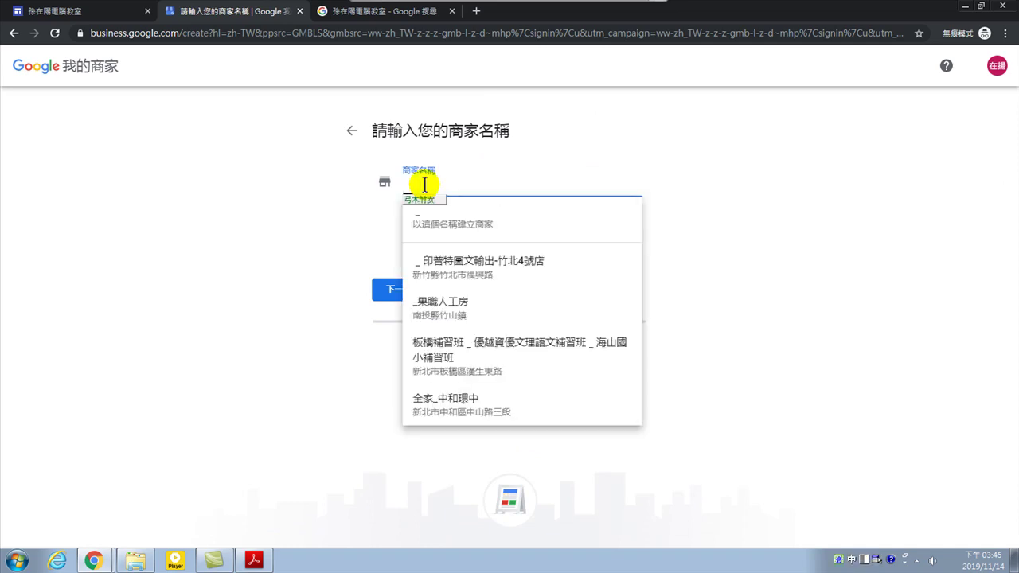
type("陽電")
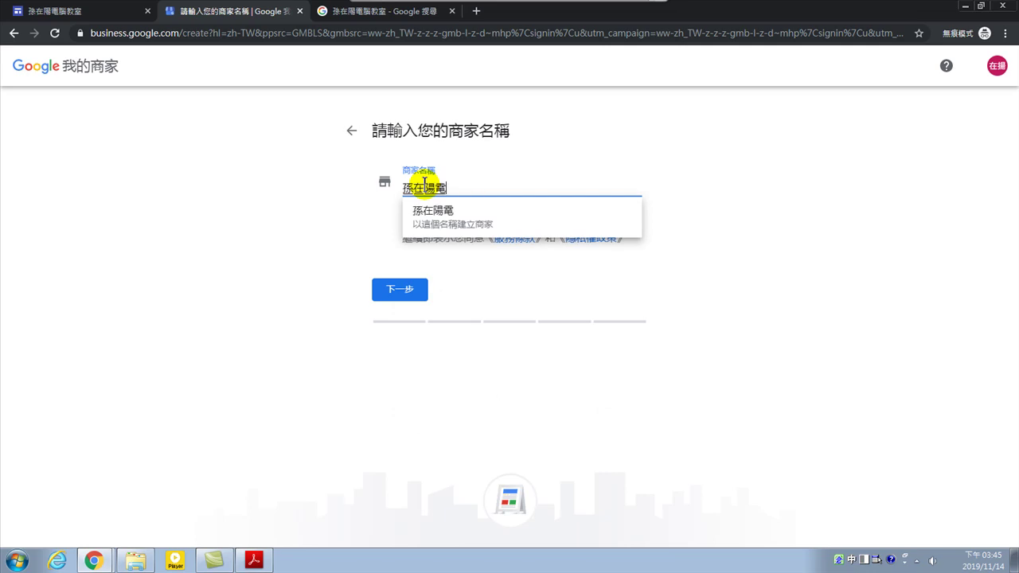
type("腦教室")
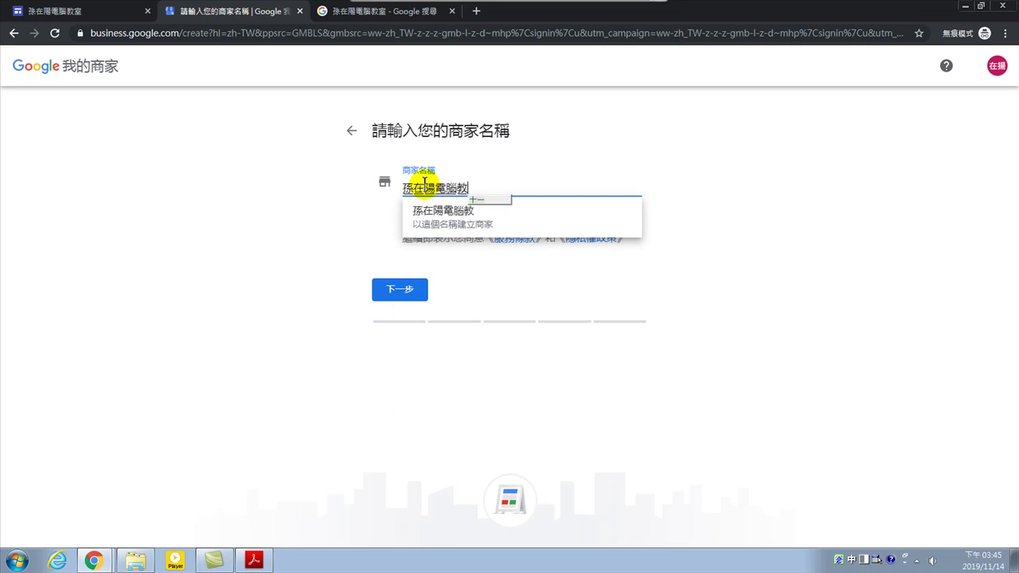
left_click(485, 284)
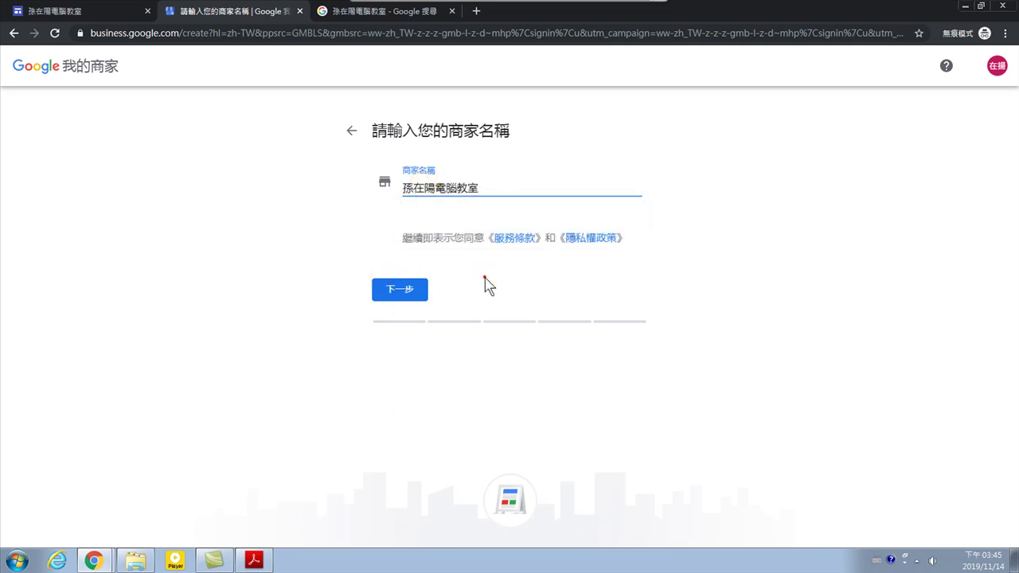
left_click(407, 294)
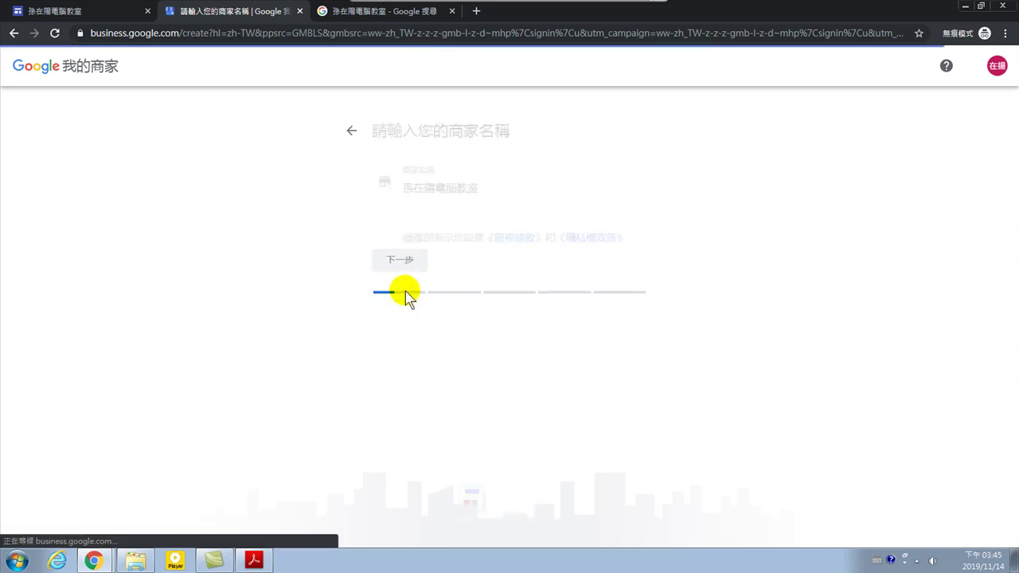
- Answer 否 to adding a store or office location customers can visit, and continue to the service area page
left_click_drag(388, 132, 630, 131)
left_click(379, 221)
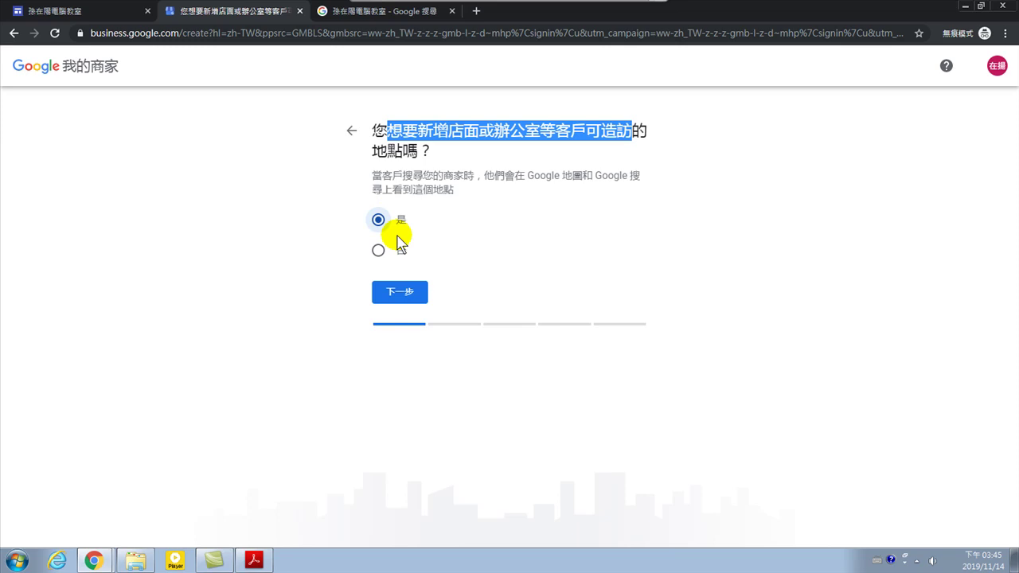
left_click(379, 251)
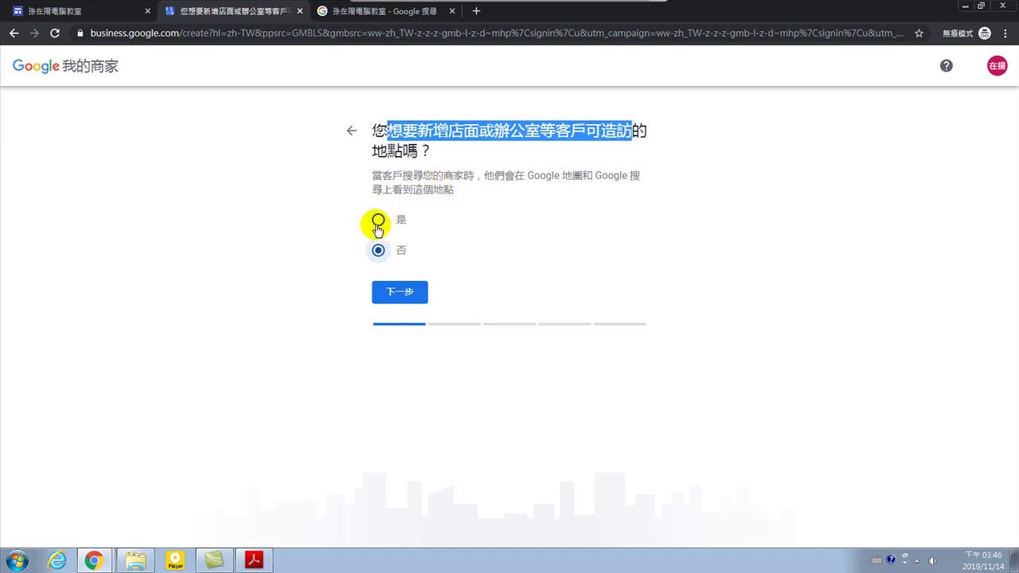
left_click(403, 296)
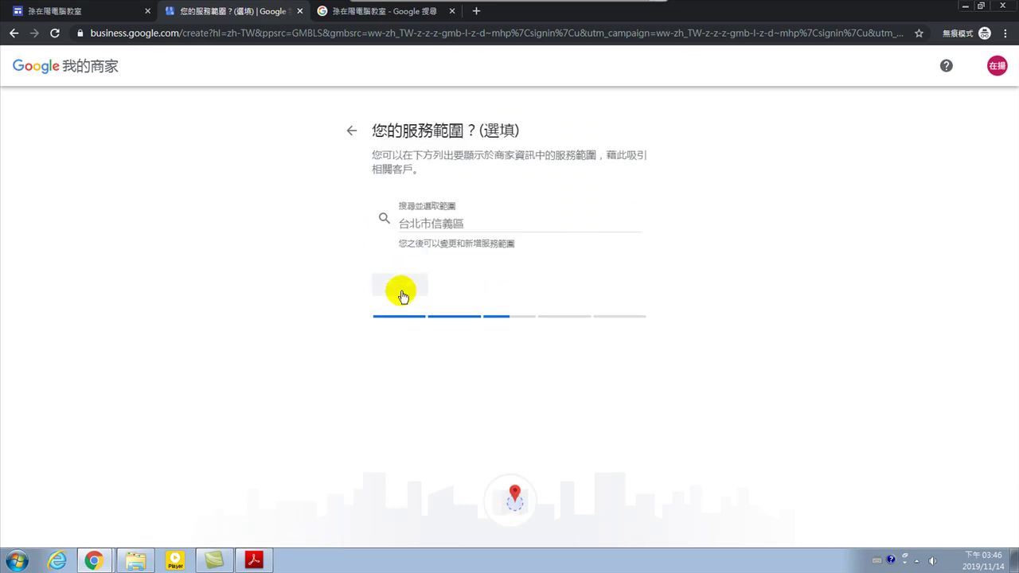
- Add 台灣 as the business's service area and continue to the category page
left_click_drag(385, 131, 518, 130)
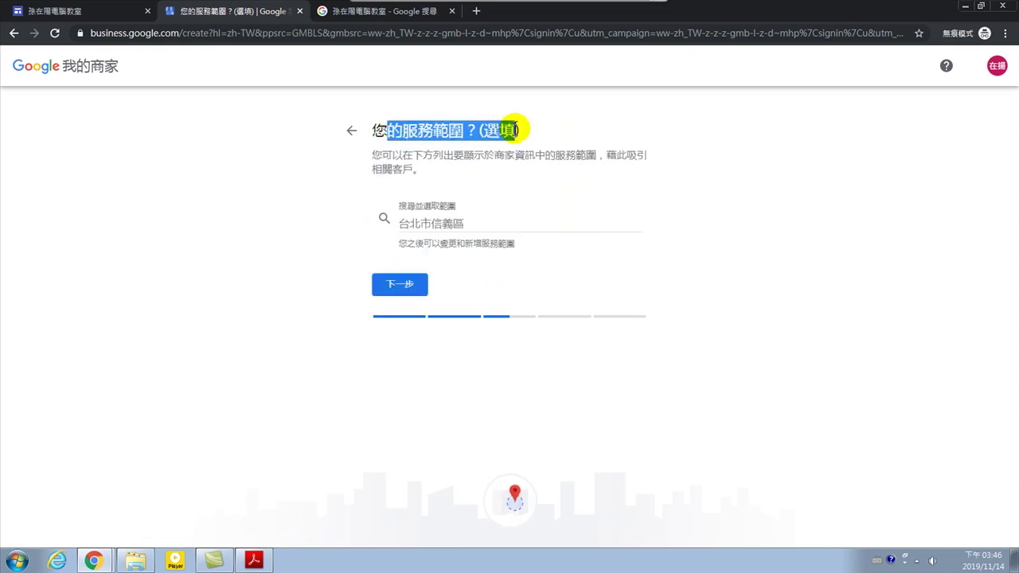
left_click(430, 218)
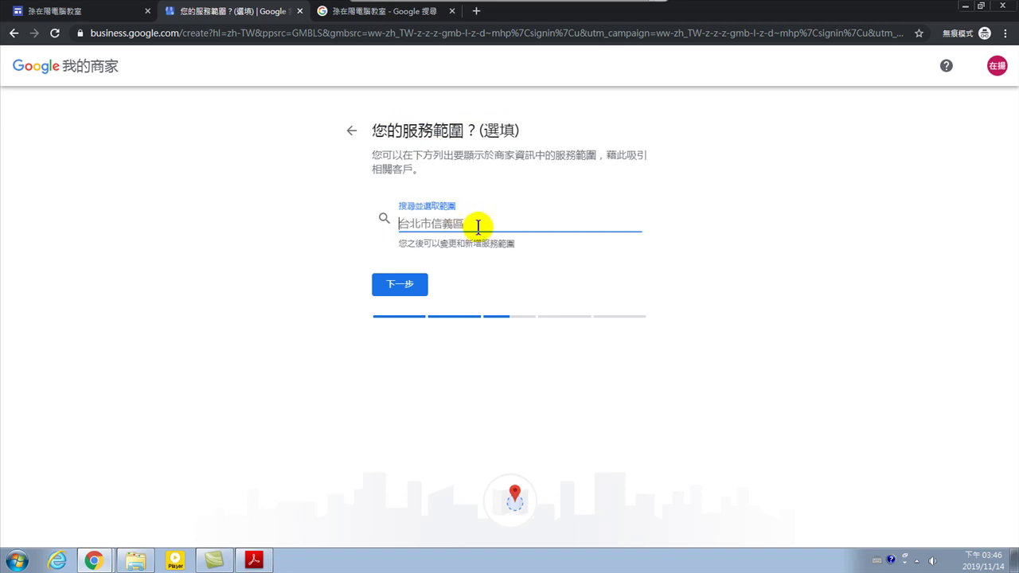
type("ir")
key("BackSpace")
key("BackSpace")
key("ctrl+space")
type("w96j0")
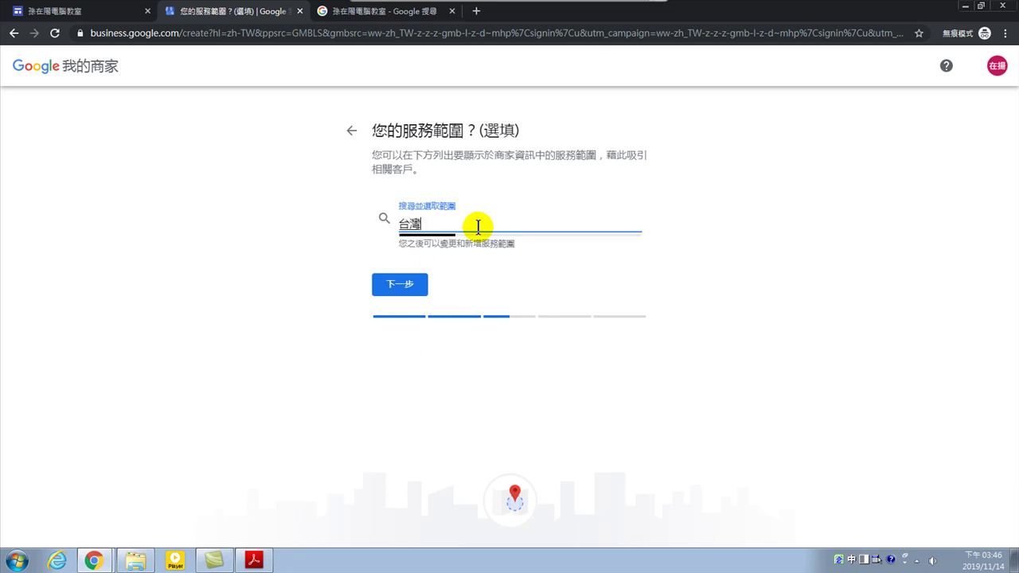
key("Return")
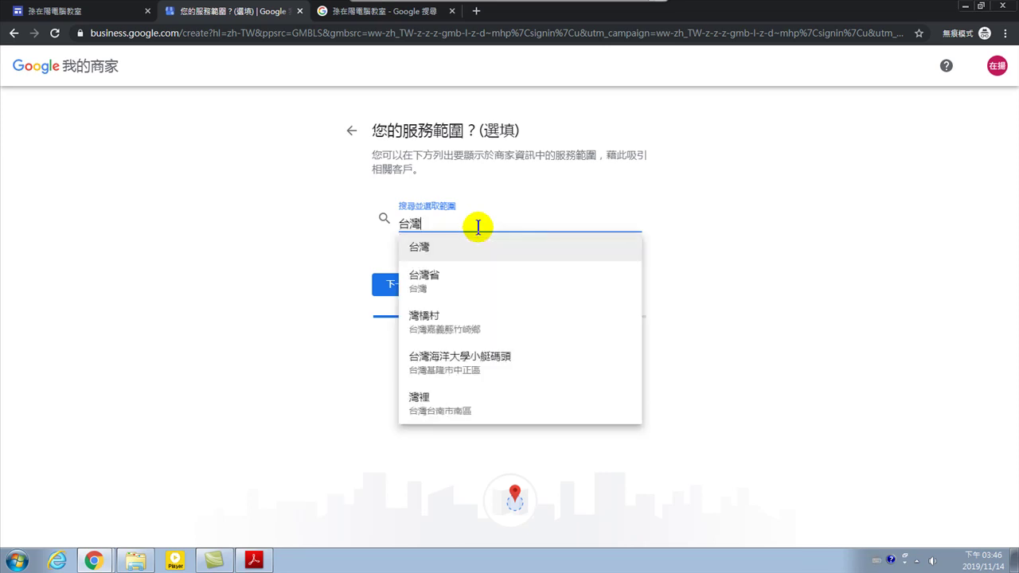
left_click(432, 248)
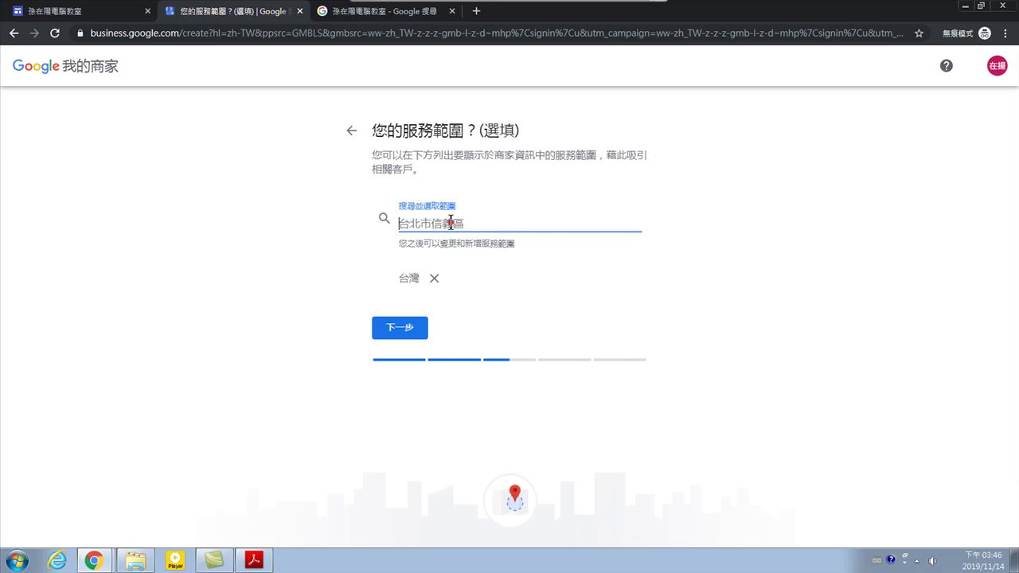
left_click(400, 327)
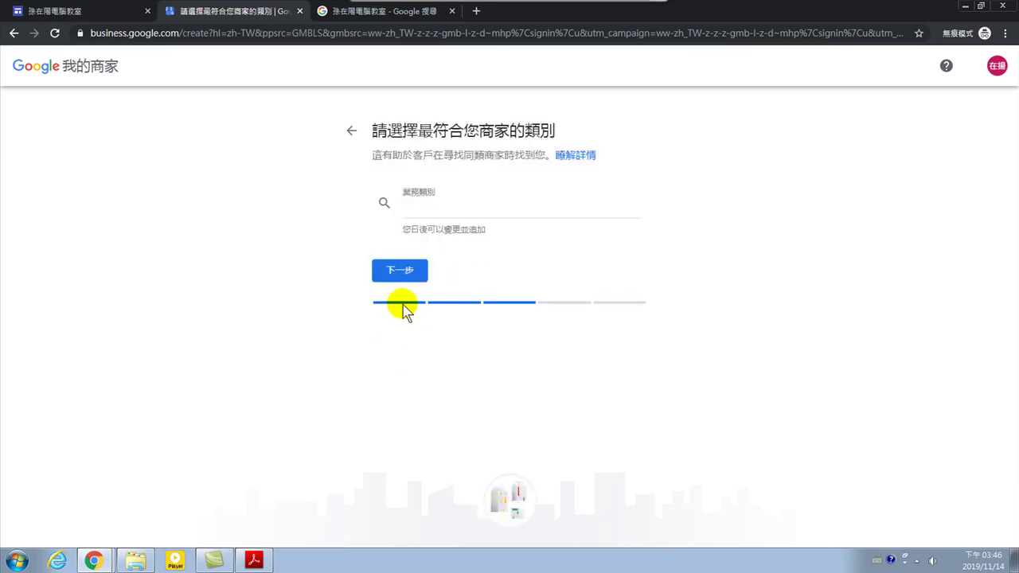
- Search the business categories for 電腦教學, choose 電腦技能訓練學校, and continue to the contact details page
left_click(426, 210)
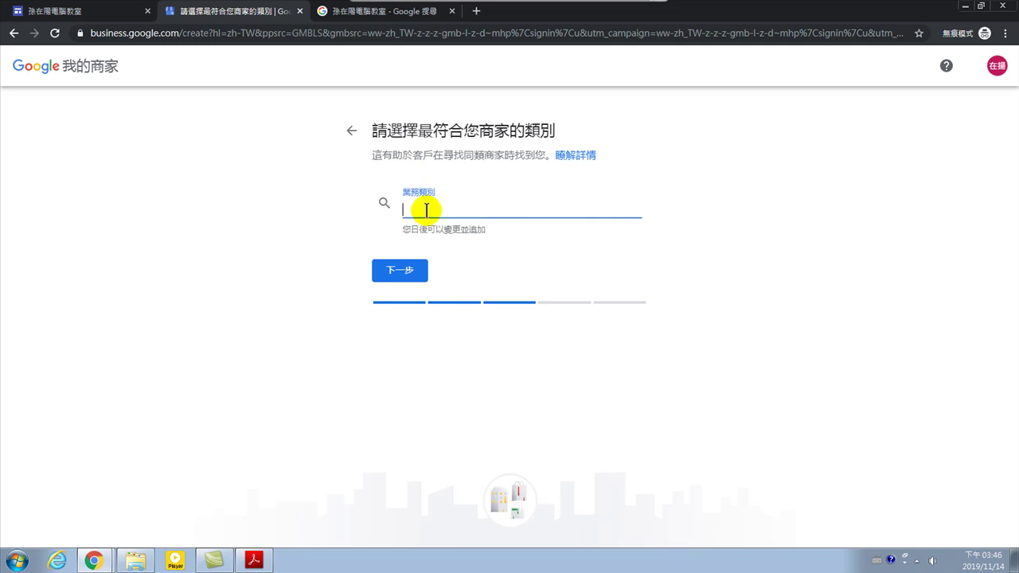
type("m")
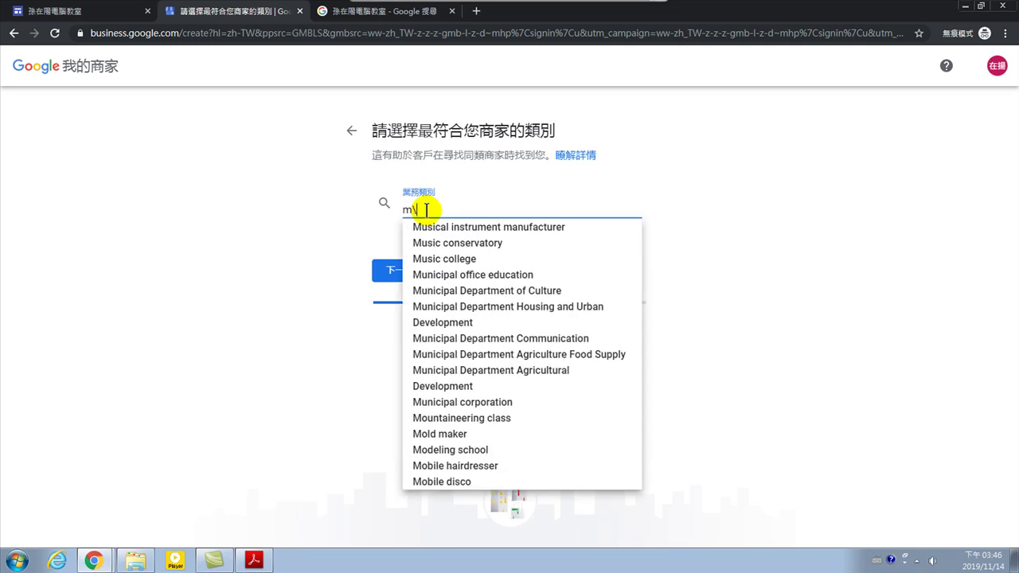
key("BackSpace")
key("ctrl+space")
type("電腦")
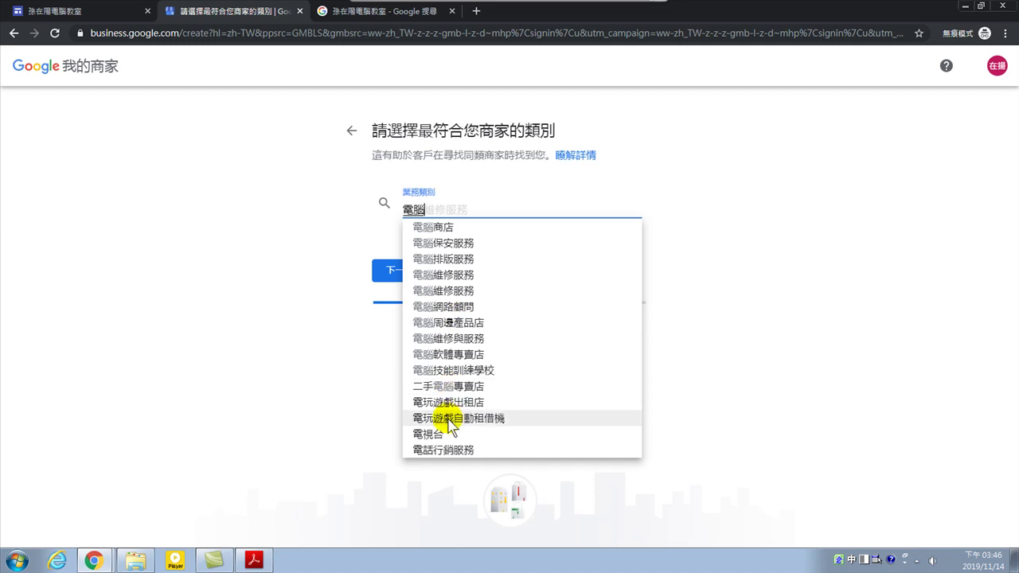
type("教學")
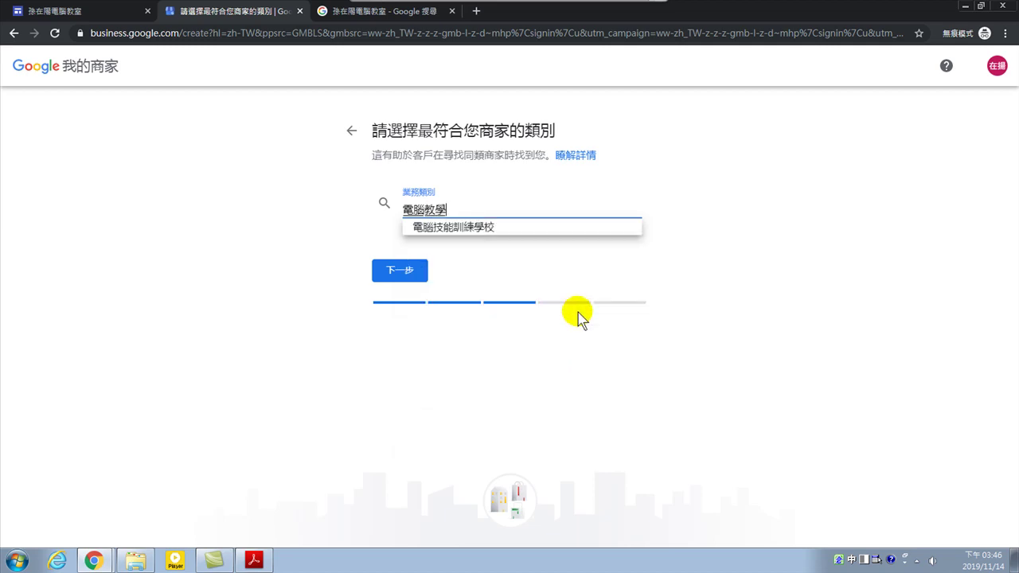
left_click(464, 227)
left_click(398, 272)
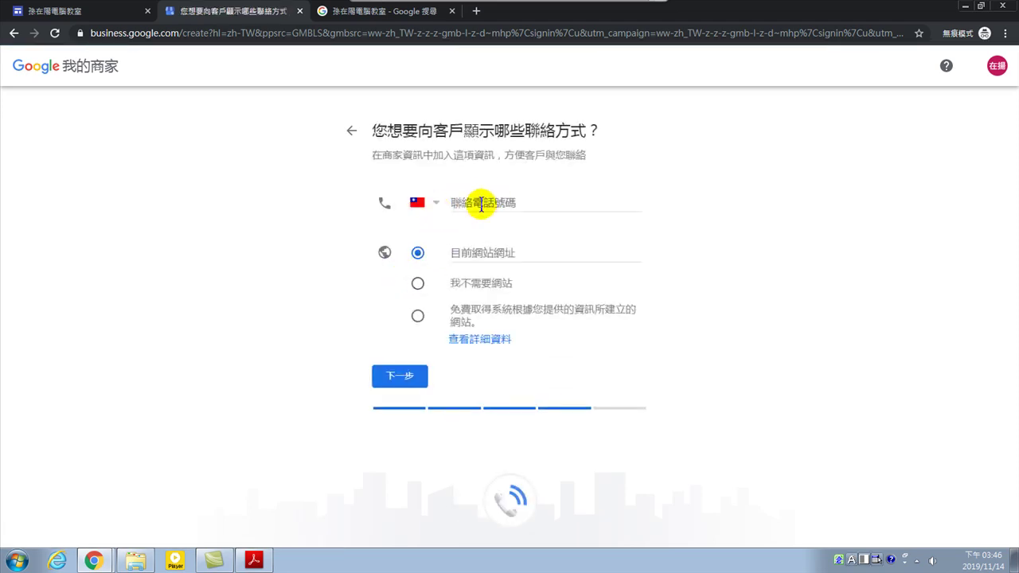
left_click(483, 202)
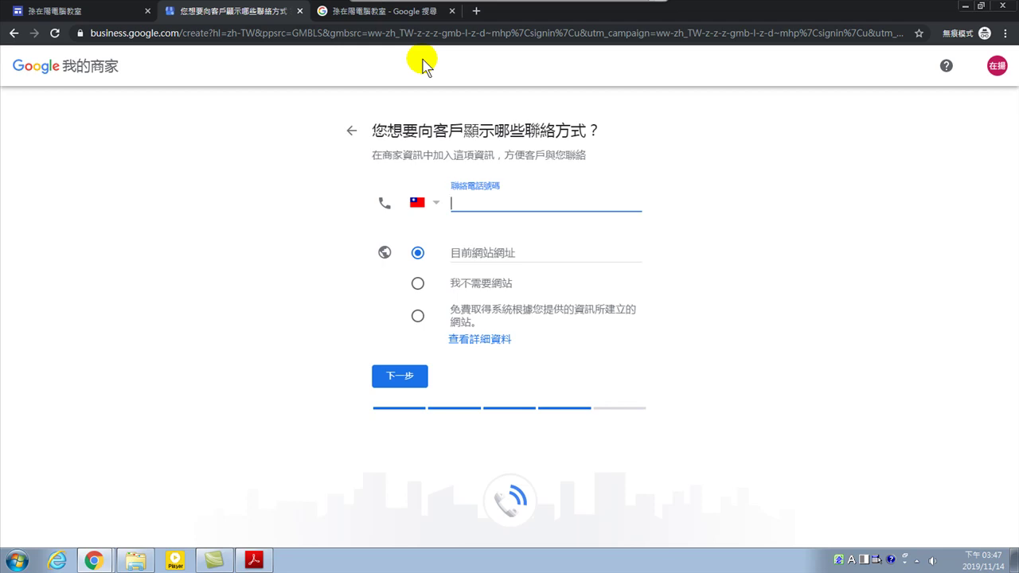
mouse_move(433, 7)
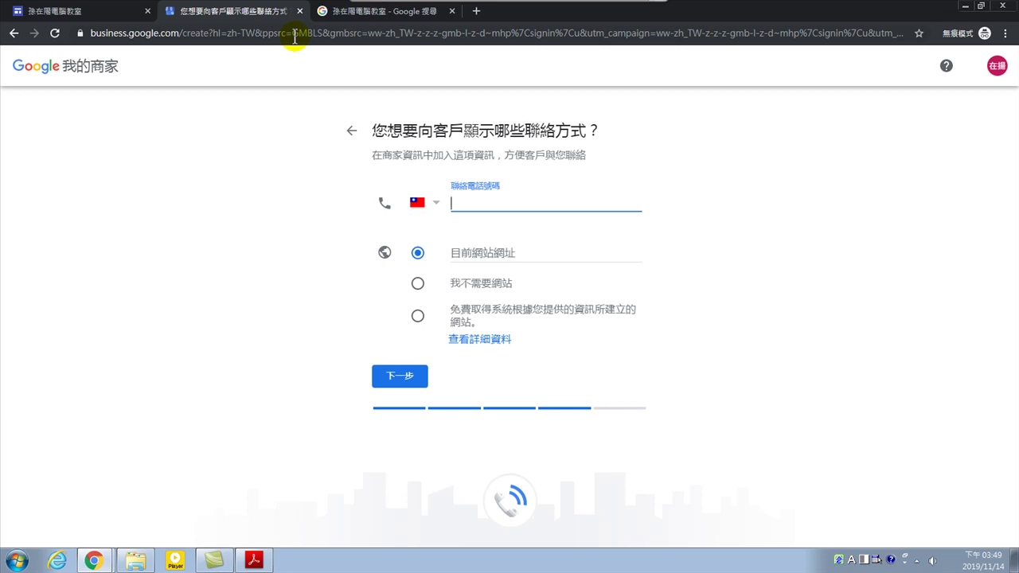
left_click(295, 35)
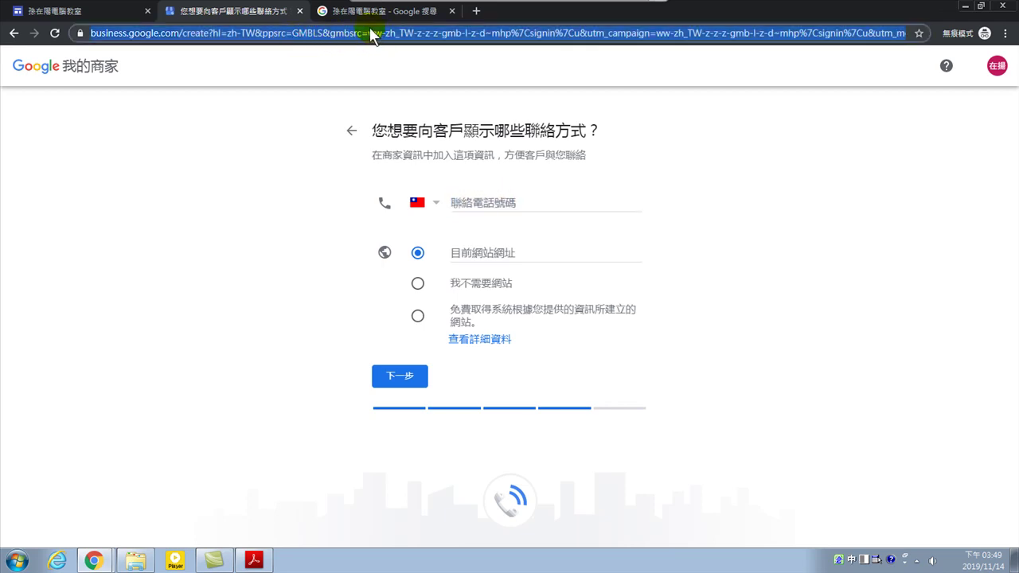